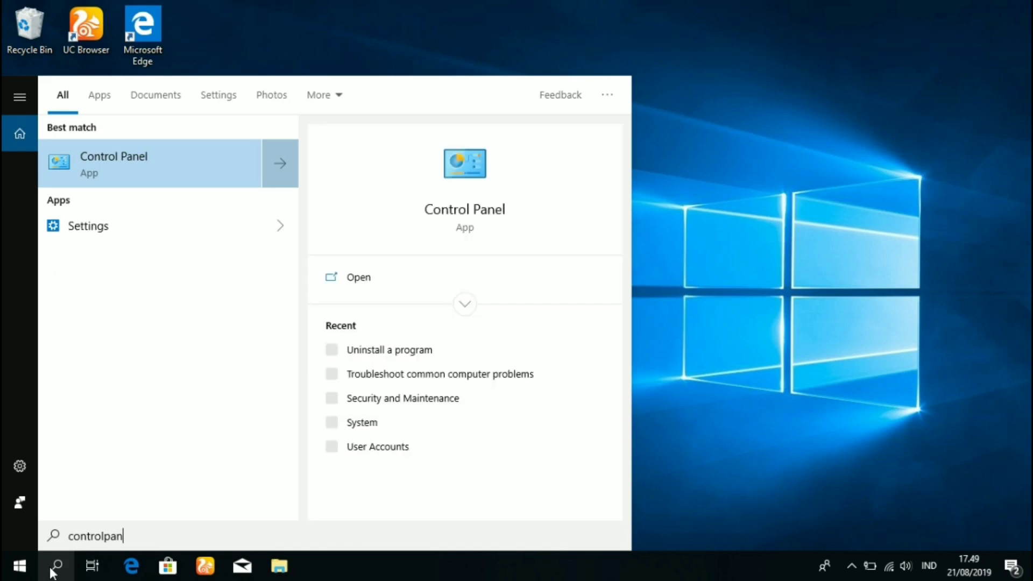
# Uninstall Dapodik versi 2020 with all its components through Control Panel and agree to restart the computer.
pyautogui.click(105, 166)
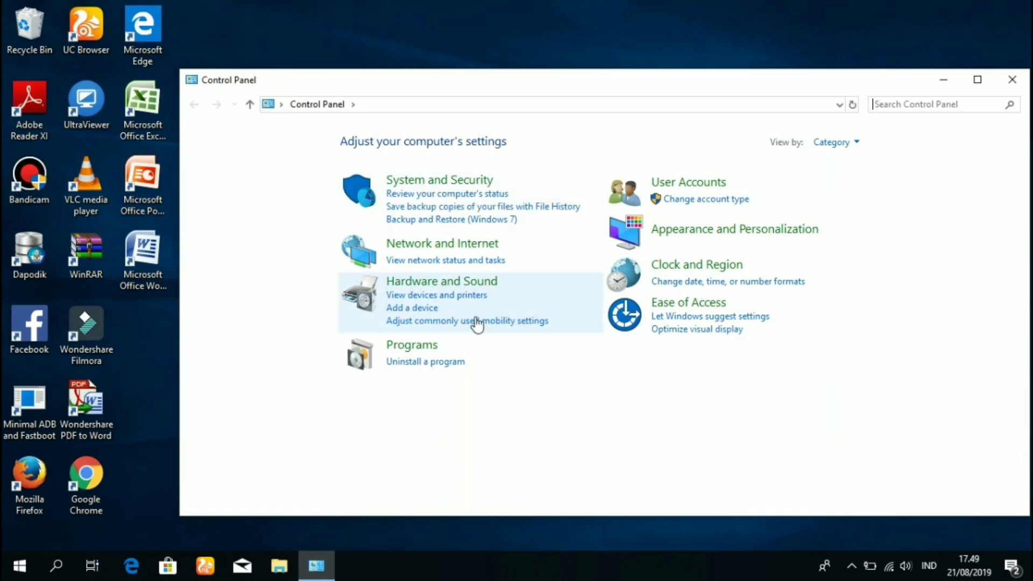
pyautogui.click(443, 363)
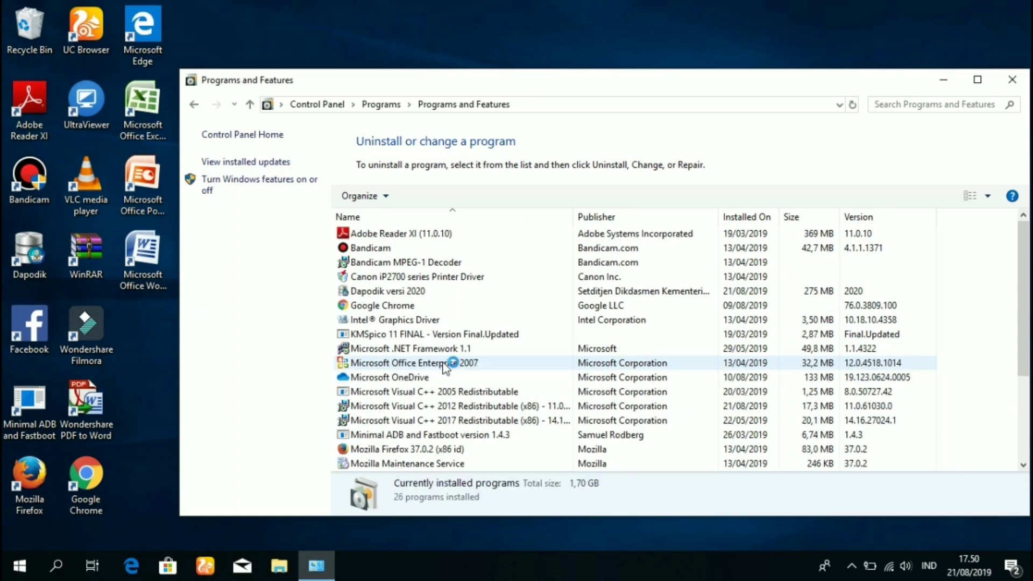
pyautogui.click(396, 293)
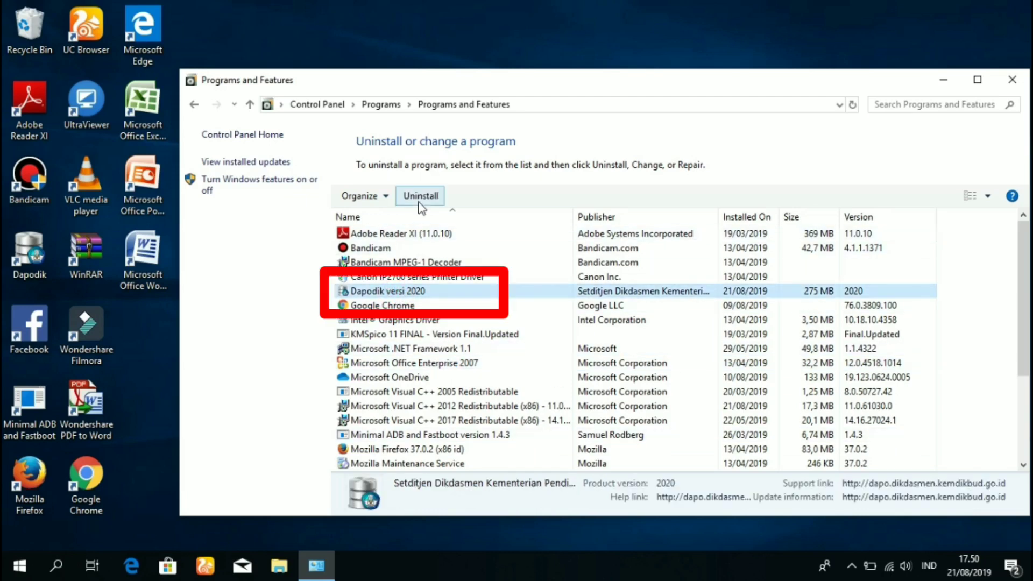
pyautogui.click(420, 196)
pyautogui.click(422, 290)
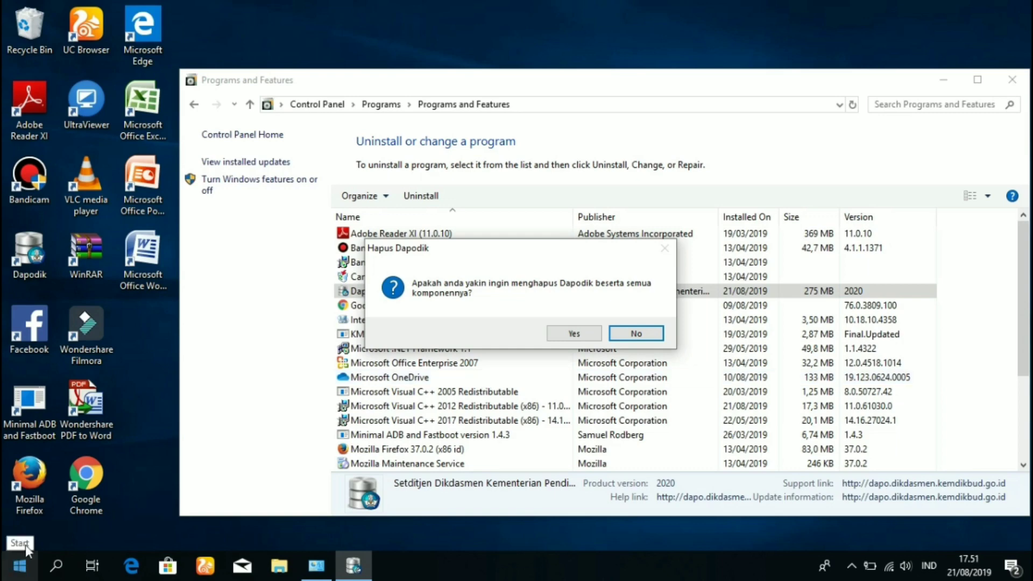
pyautogui.click(594, 335)
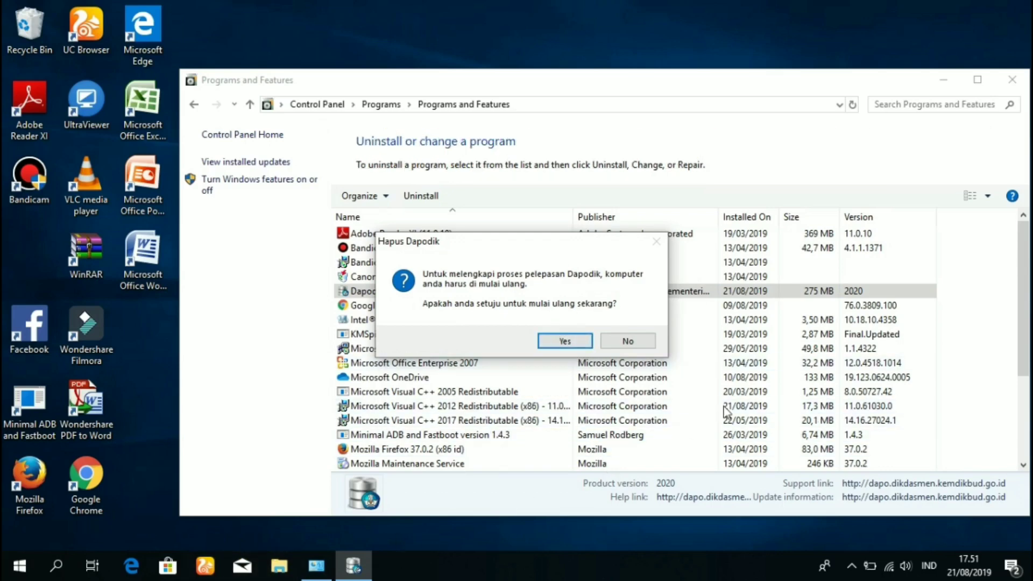
pyautogui.click(565, 341)
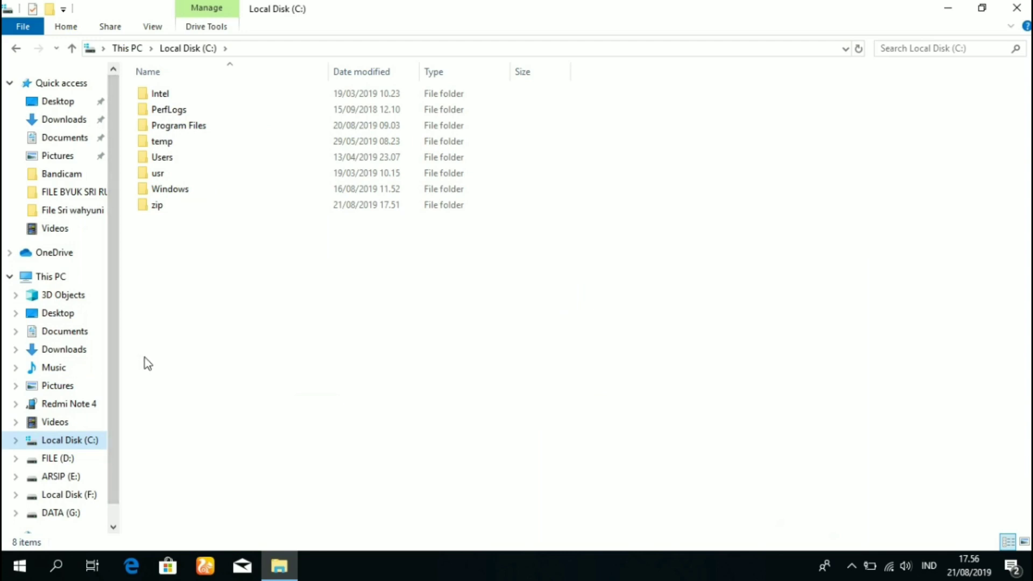
# Delete the leftover Dapodik folder from Program Files on Local Disk (C:) after checking its contents, and look through the remaining folders.
pyautogui.doubleClick(182, 127)
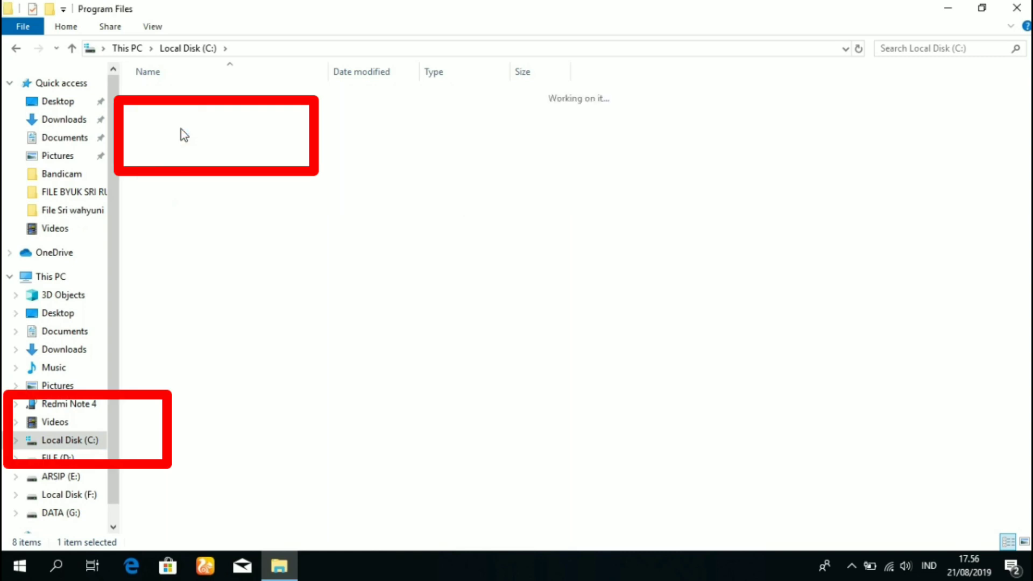
pyautogui.click(177, 159)
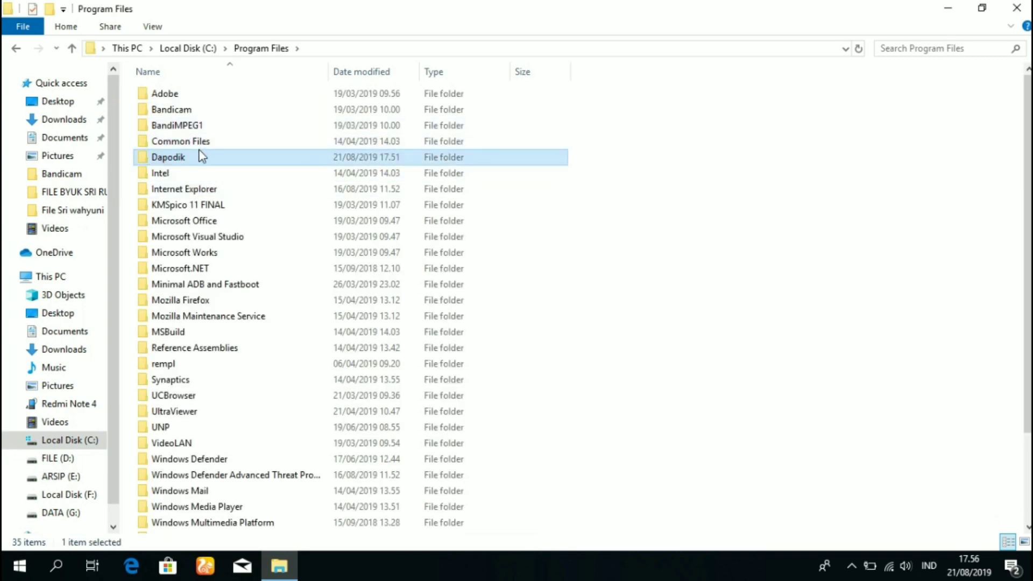
pyautogui.doubleClick(200, 159)
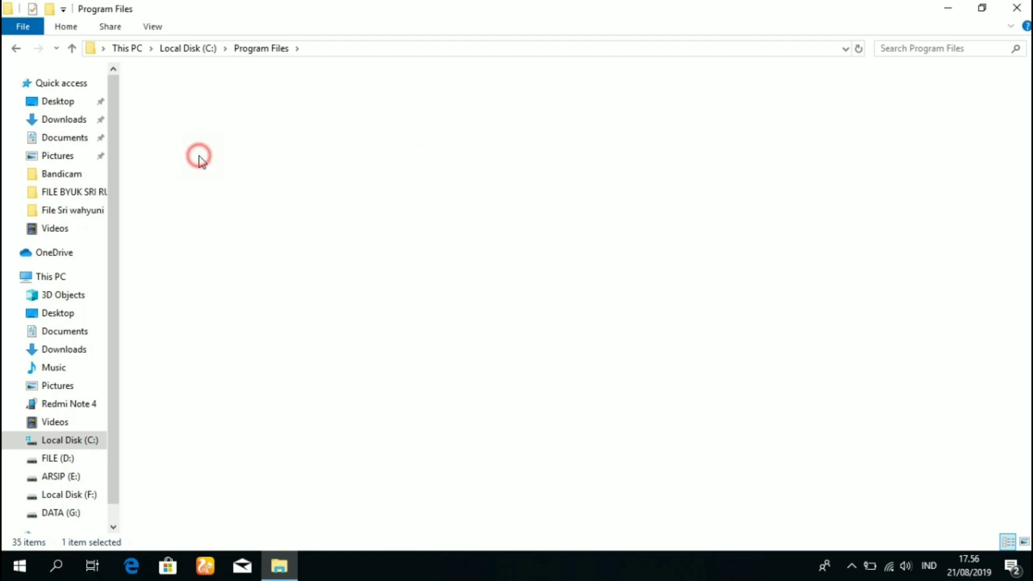
pyautogui.click(16, 48)
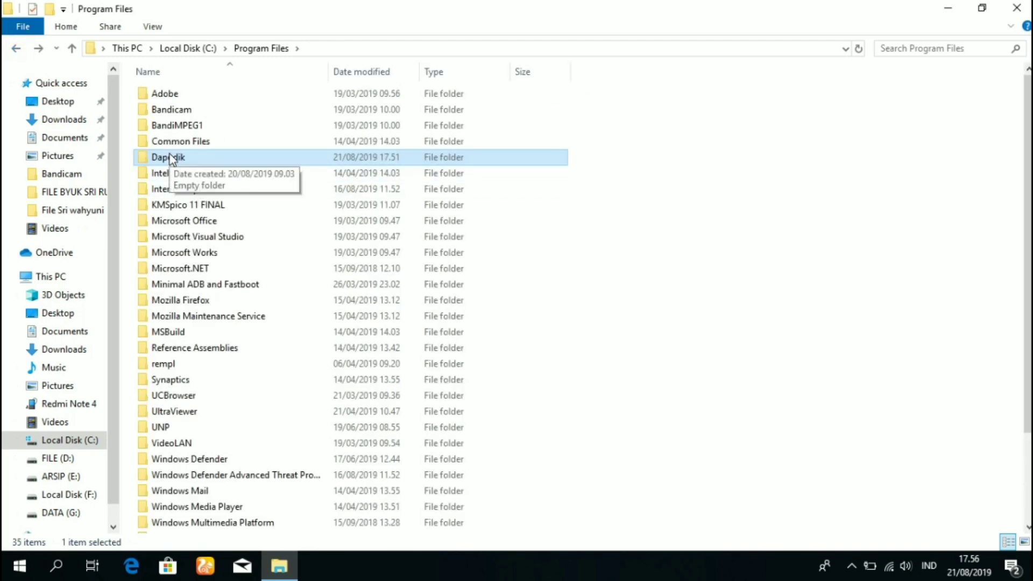
pyautogui.rightClick(170, 158)
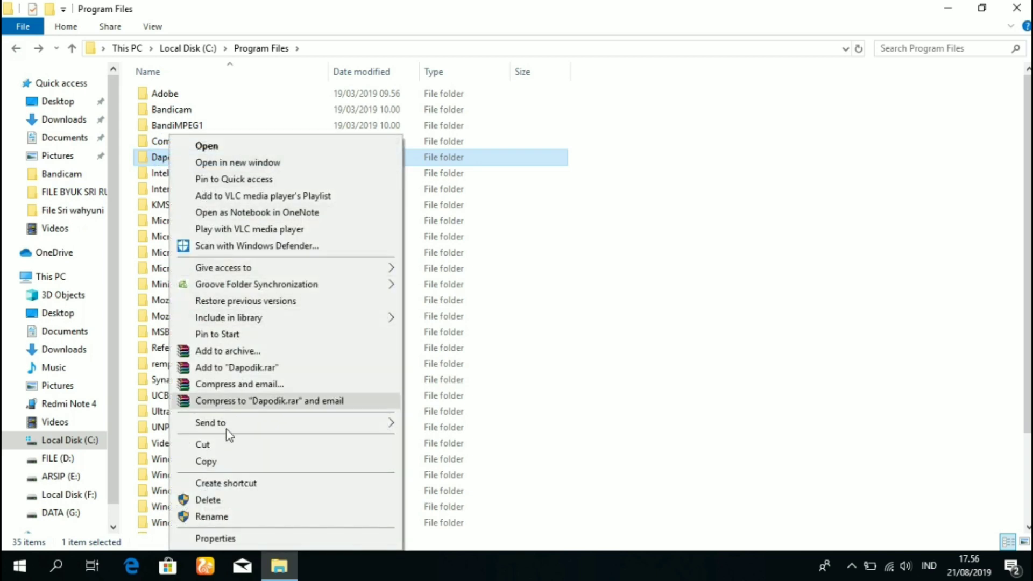
pyautogui.click(226, 500)
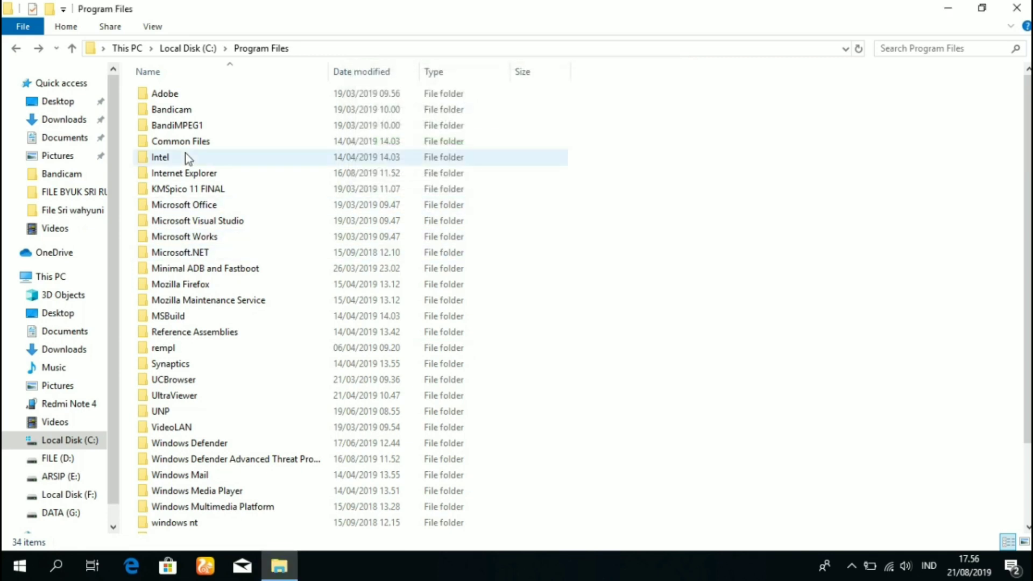
pyautogui.scroll(-2, 185, 153)
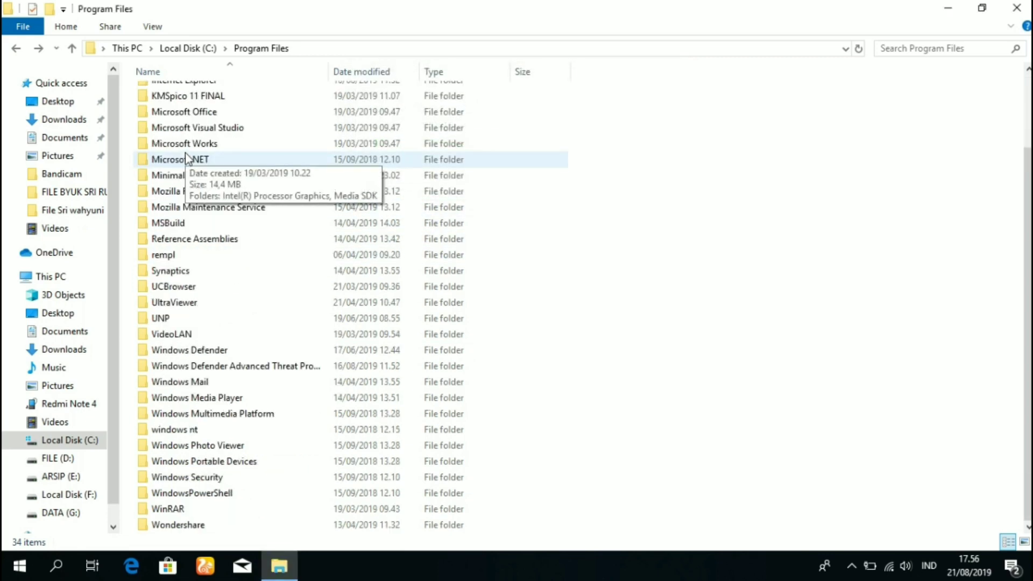
pyautogui.scroll(2, 185, 156)
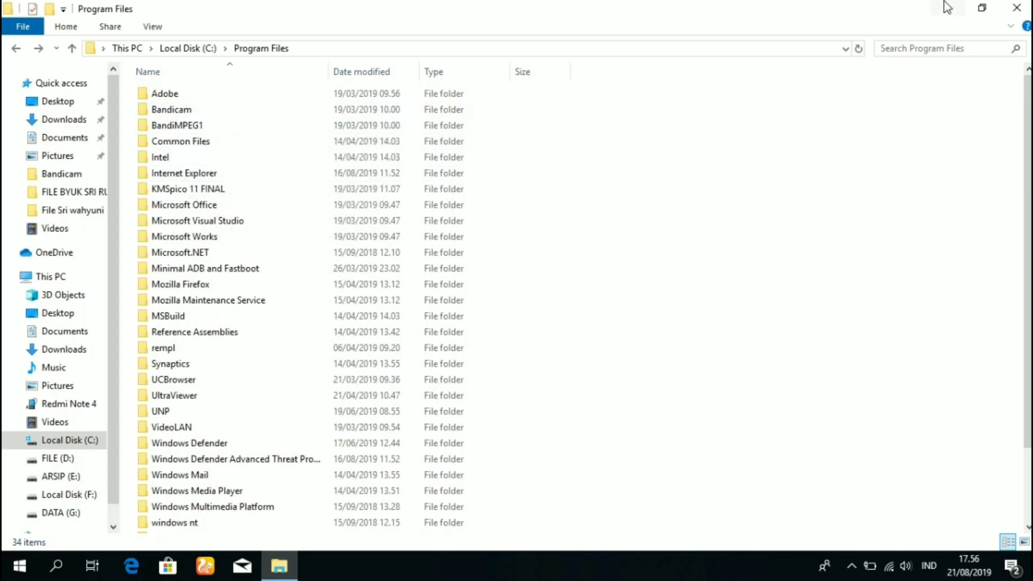
# Launch the Dapodik_2020 installer from the Downloads folder and minimize the file window.
pyautogui.click(64, 119)
pyautogui.scroll(-3, 299, 396)
pyautogui.click(179, 366)
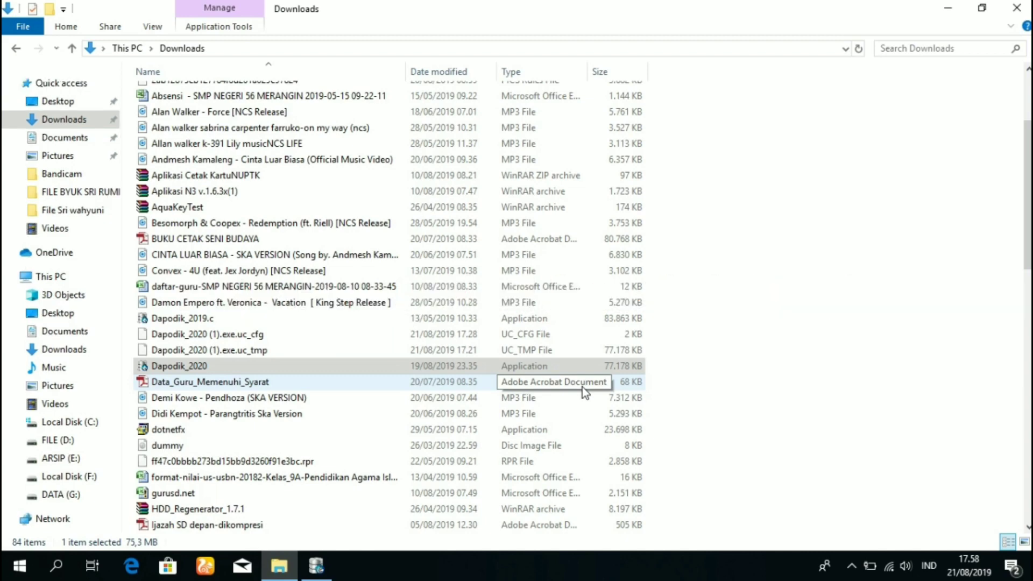
pyautogui.click(948, 7)
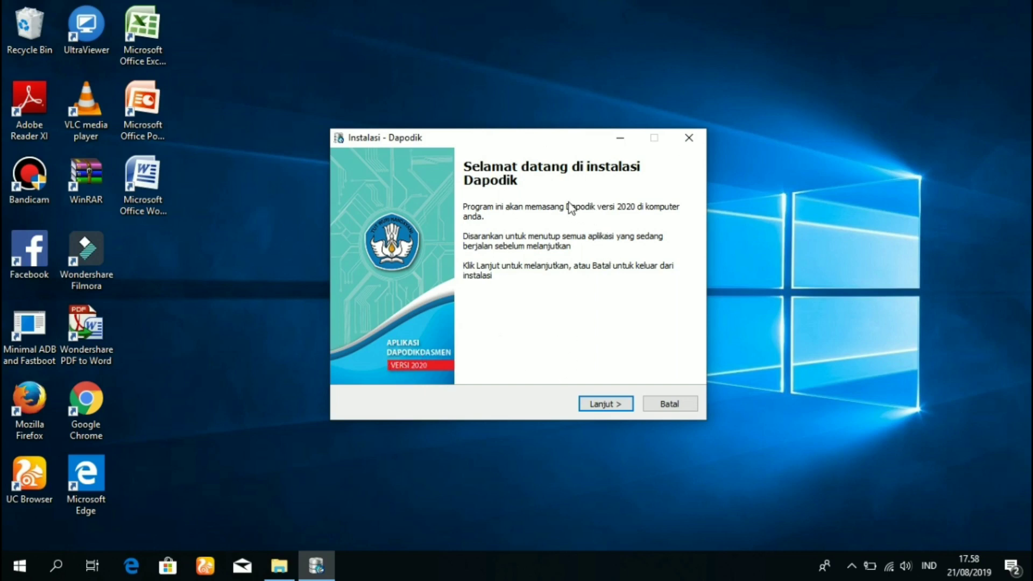
# Accept the licence agreement and install Dapodik with the default settings, keeping Dapodik as the Start Menu folder.
pyautogui.click(612, 407)
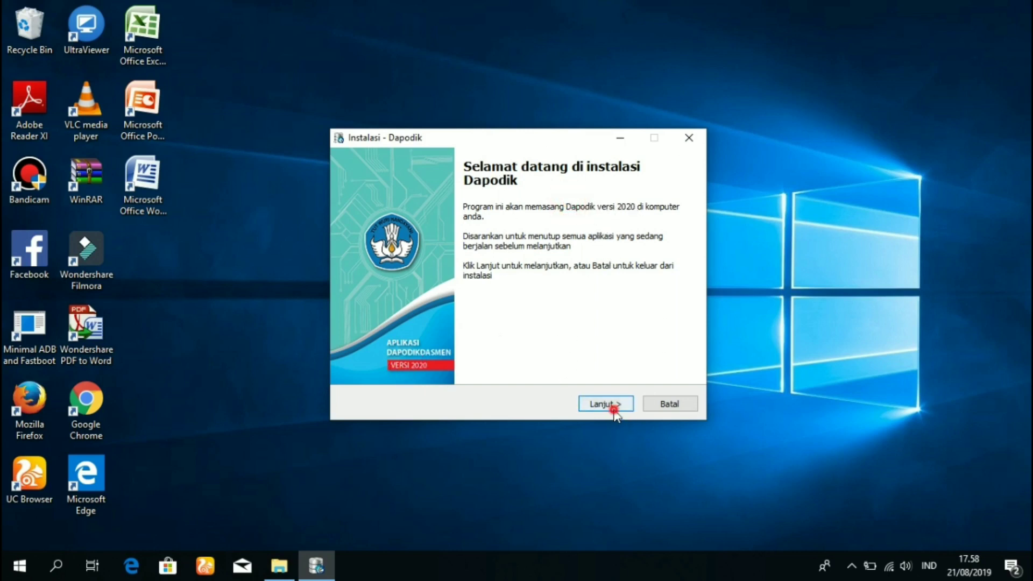
pyautogui.click(383, 358)
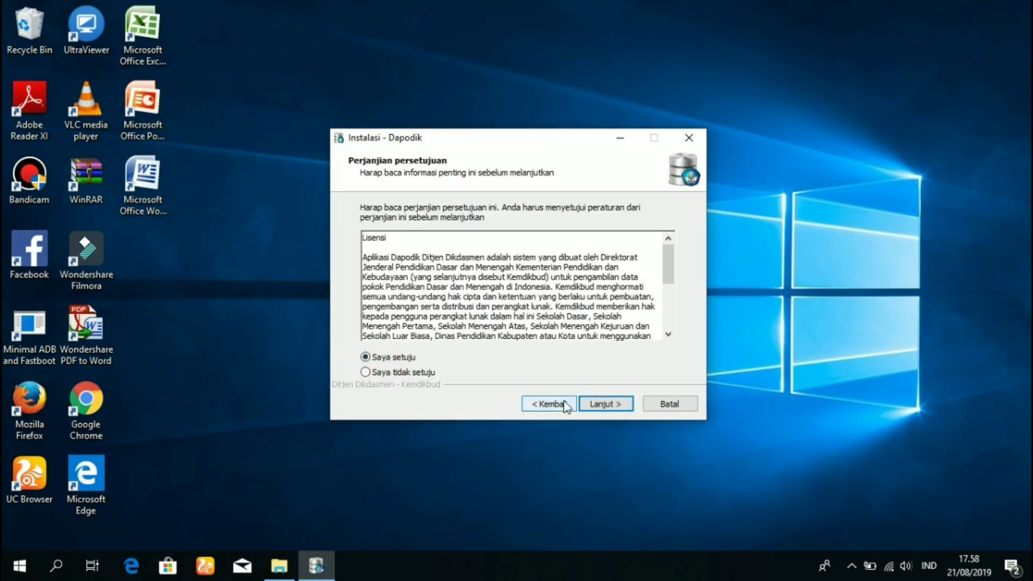
pyautogui.click(592, 405)
pyautogui.click(587, 405)
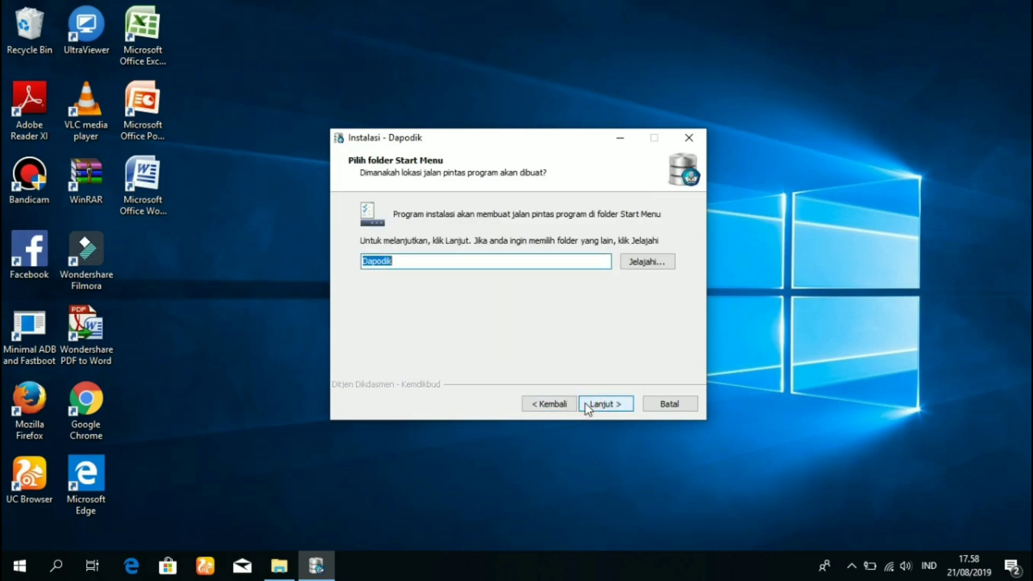
pyautogui.click(586, 405)
pyautogui.click(586, 404)
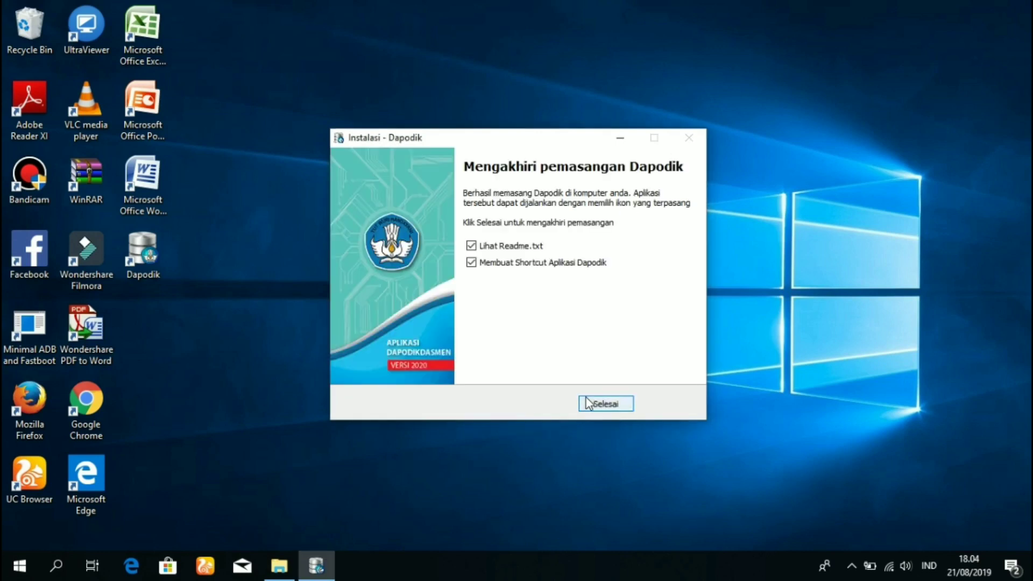
# Finish the Dapodik installation with "Lihat Readme.txt" disabled and "Membuat Shortcut Aplikasi Dapodik" enabled.
pyautogui.click(471, 262)
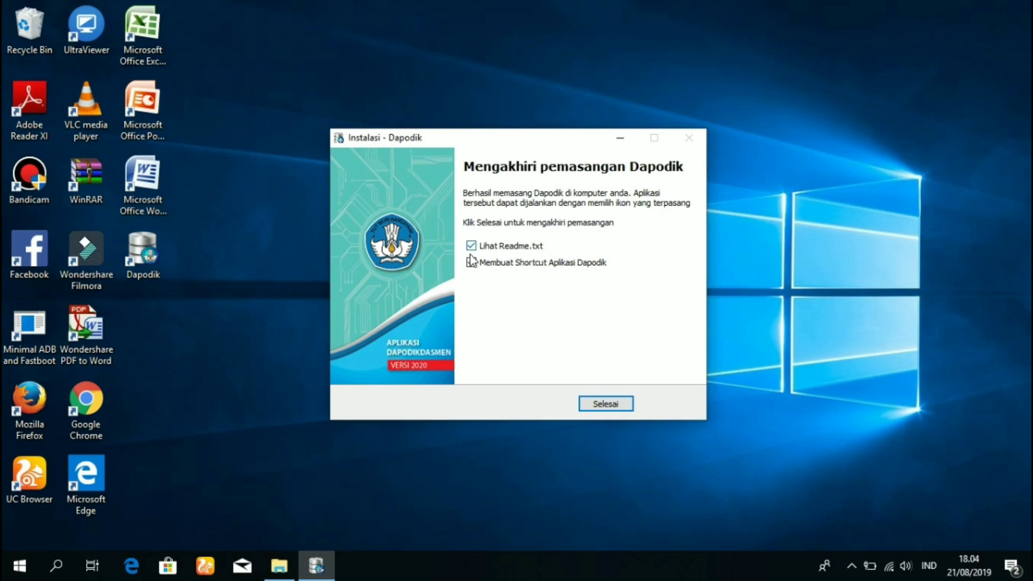
pyautogui.click(470, 247)
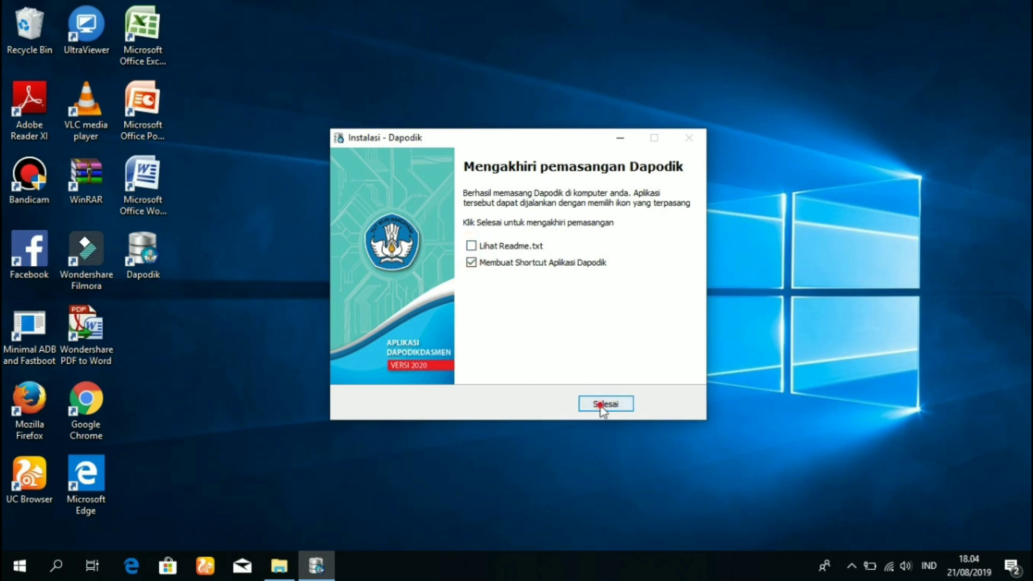
pyautogui.click(602, 405)
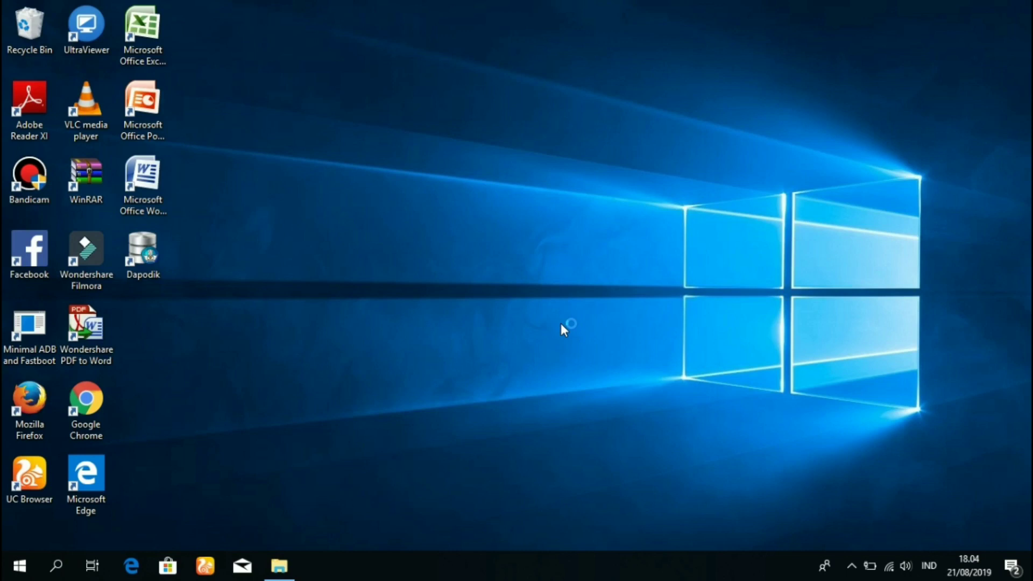
# Refresh the Windows desktop several times.
pyautogui.rightClick(550, 237)
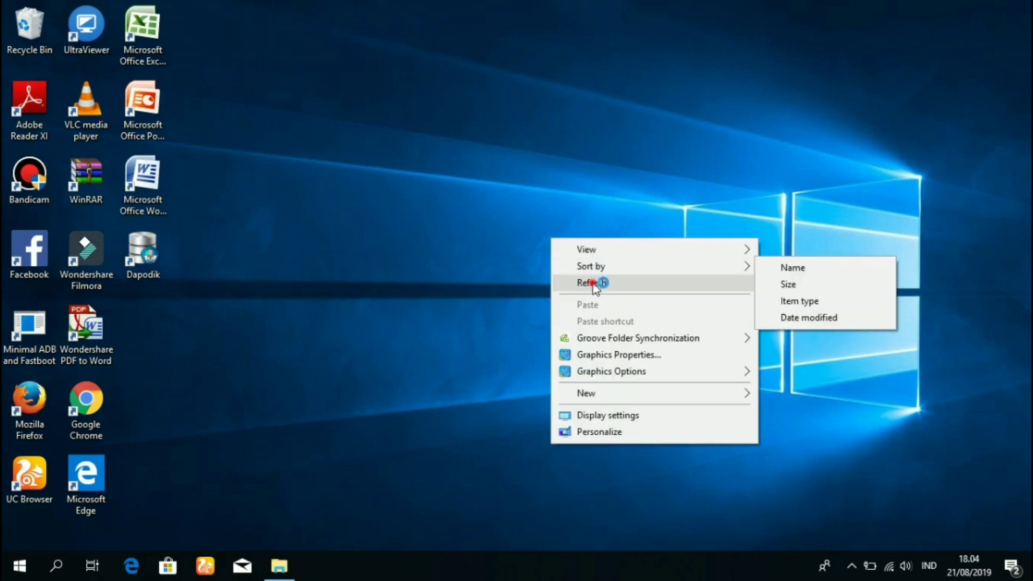
pyautogui.click(593, 284)
pyautogui.rightClick(571, 248)
pyautogui.click(611, 294)
pyautogui.rightClick(569, 239)
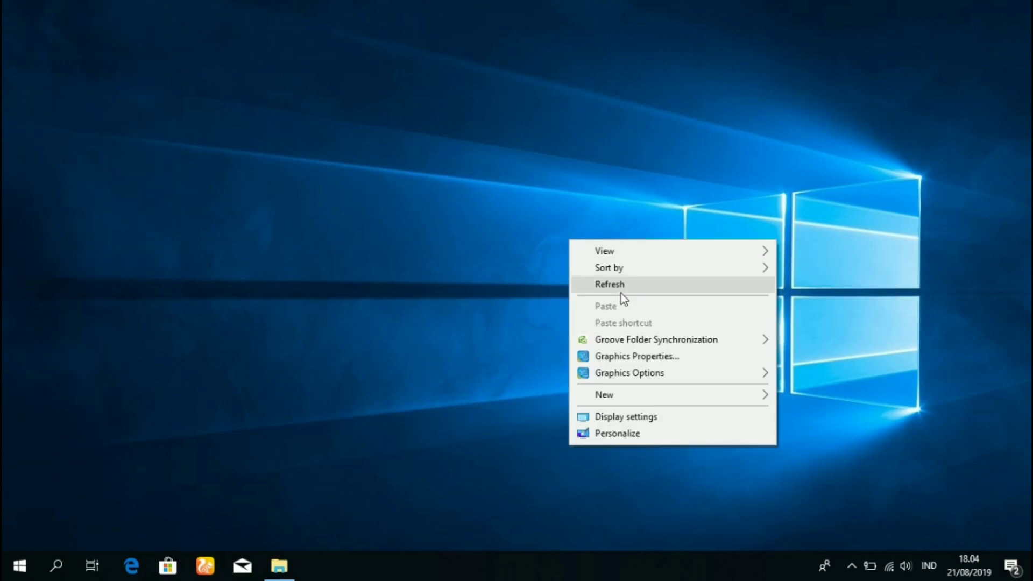
pyautogui.click(621, 291)
pyautogui.rightClick(554, 210)
pyautogui.click(603, 260)
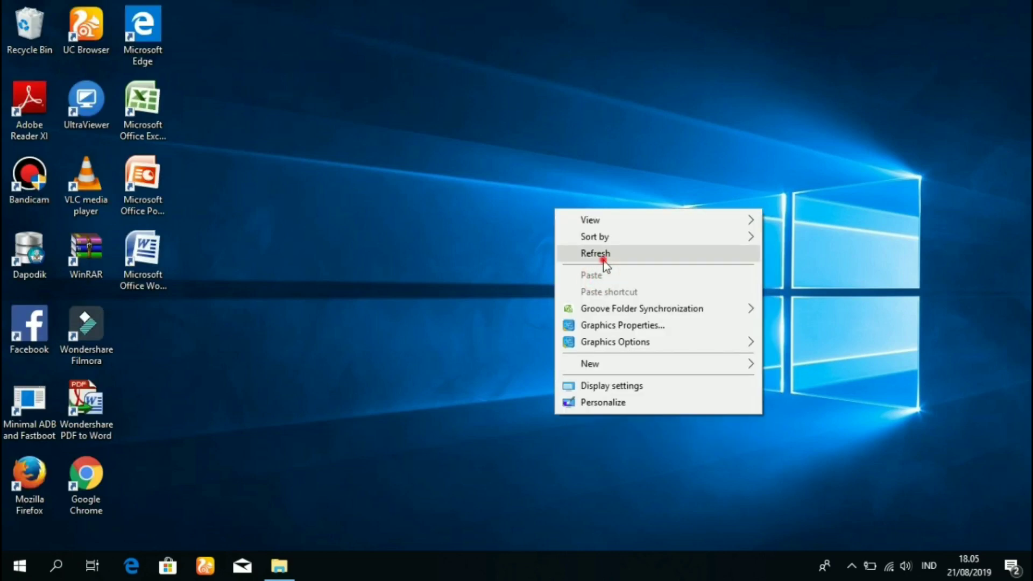
pyautogui.rightClick(571, 224)
pyautogui.click(611, 272)
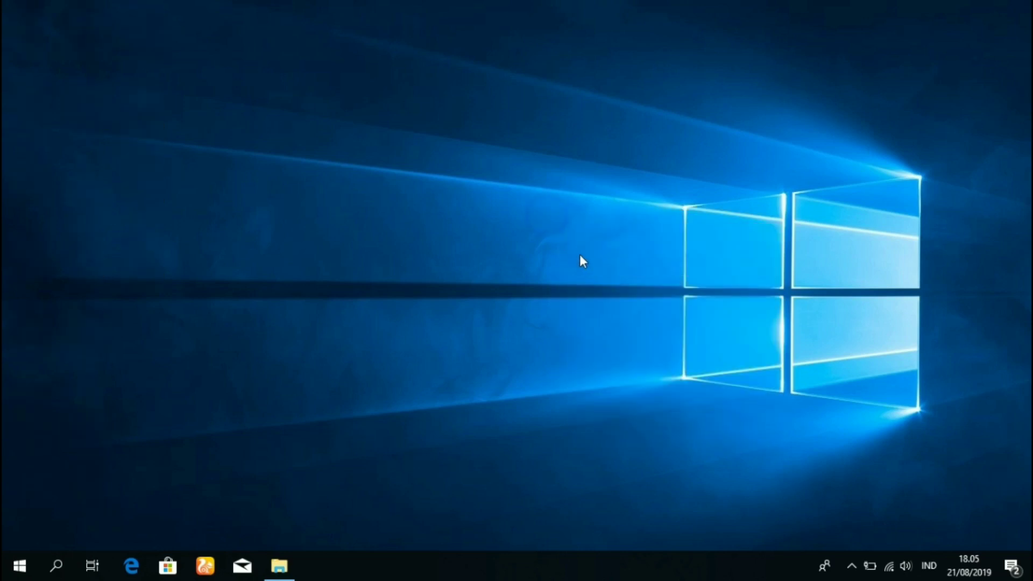
pyautogui.rightClick(546, 213)
pyautogui.click(586, 261)
pyautogui.rightClick(509, 196)
pyautogui.click(563, 247)
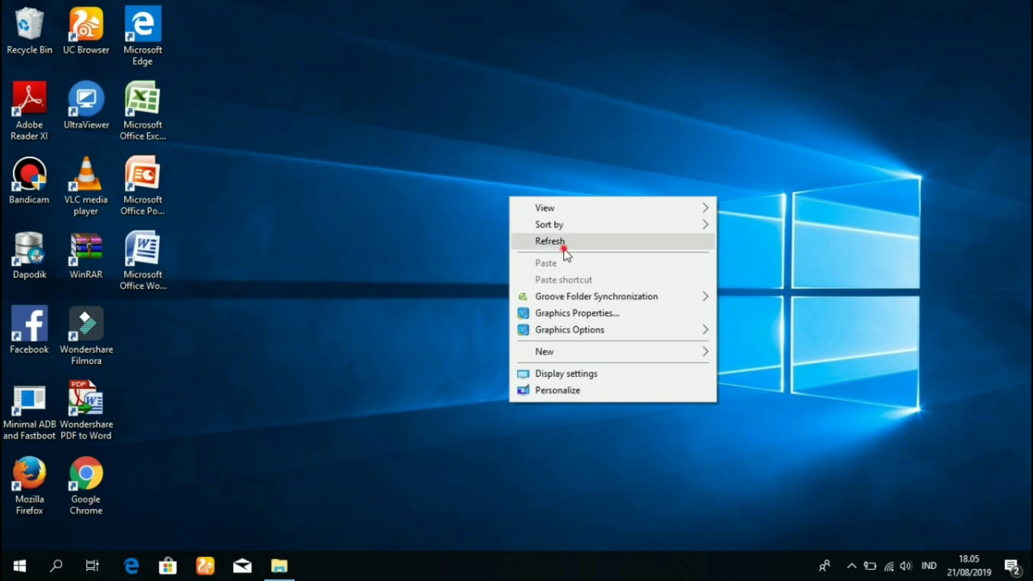
pyautogui.rightClick(486, 192)
pyautogui.click(516, 240)
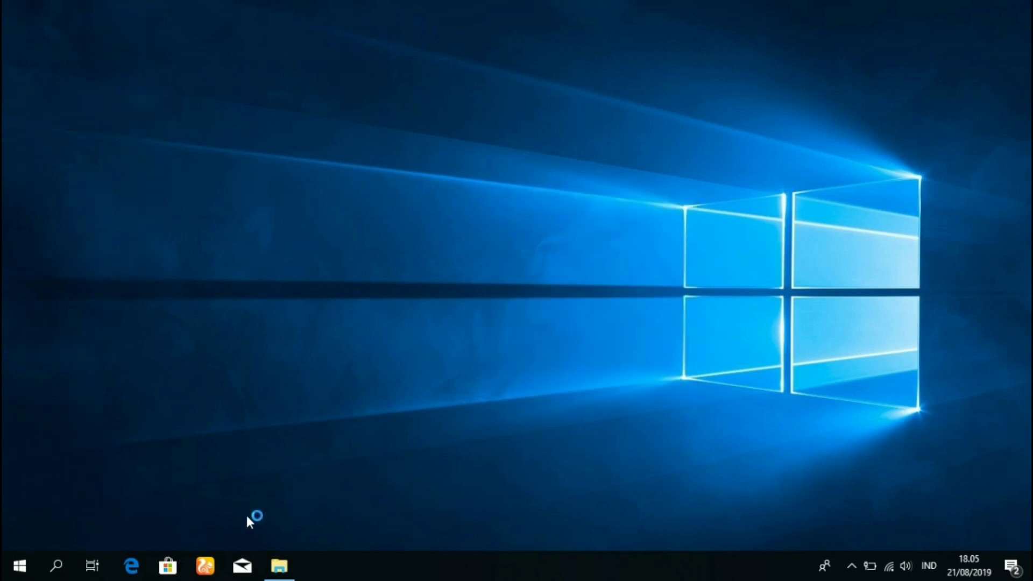
pyautogui.rightClick(477, 203)
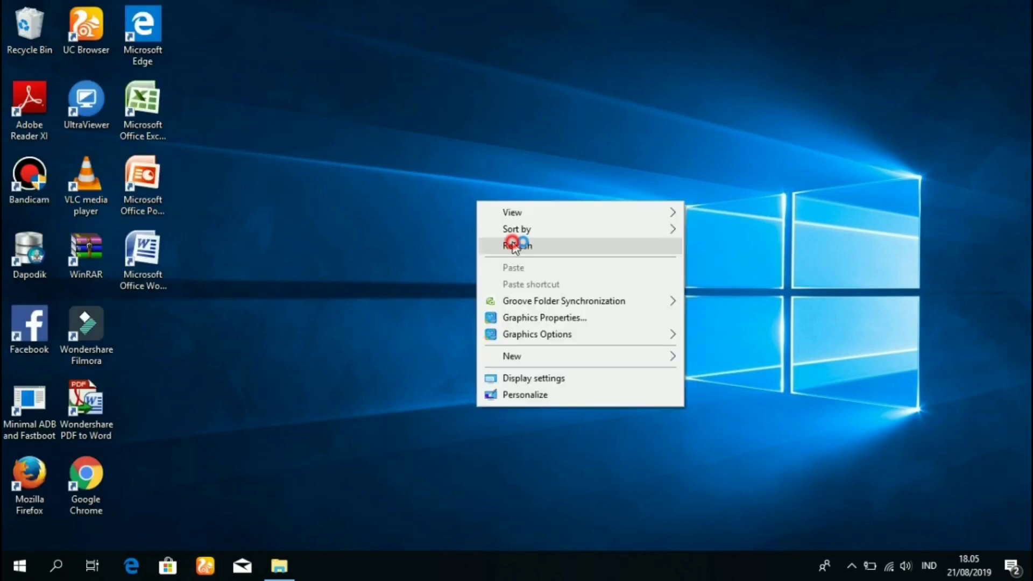
pyautogui.click(513, 245)
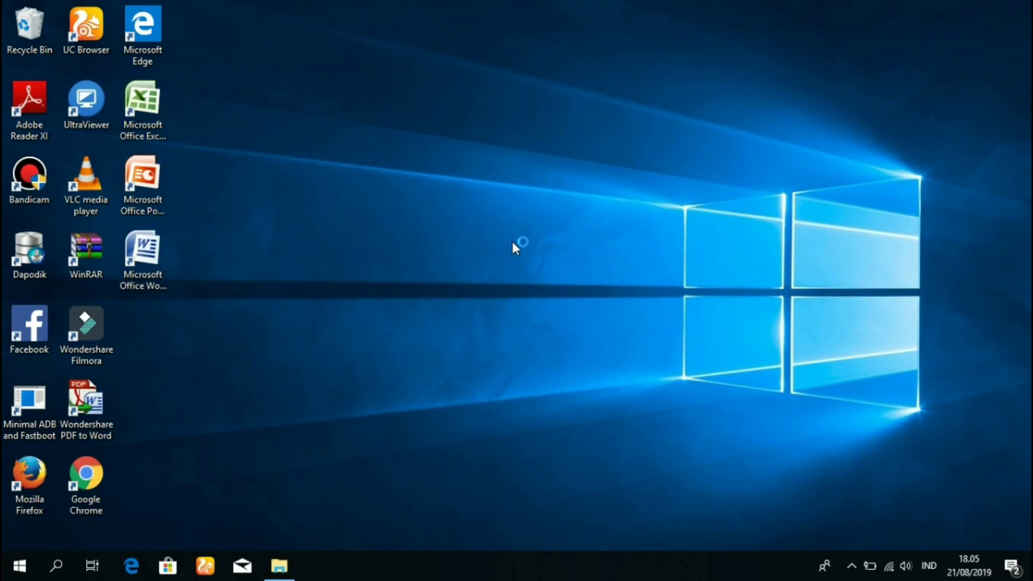